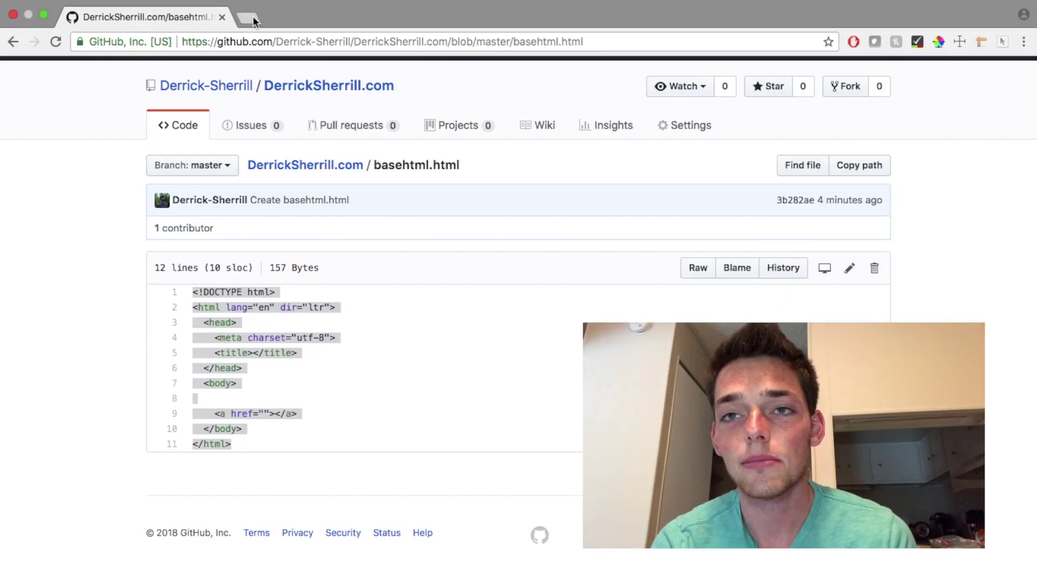
Step: Start a new empty file to become Password.py
key("super+t")
type("www.derri")
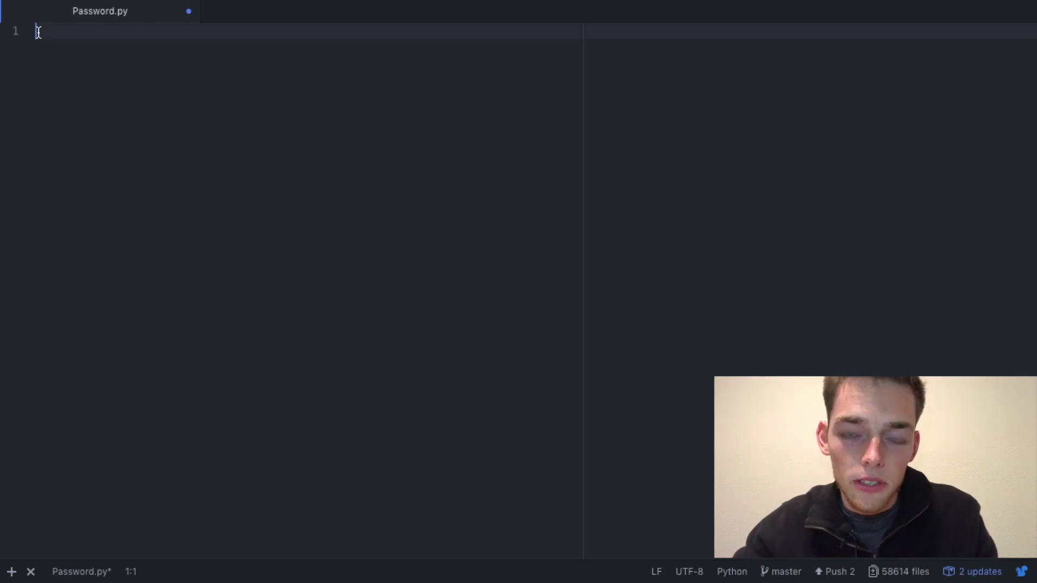
type("import ")
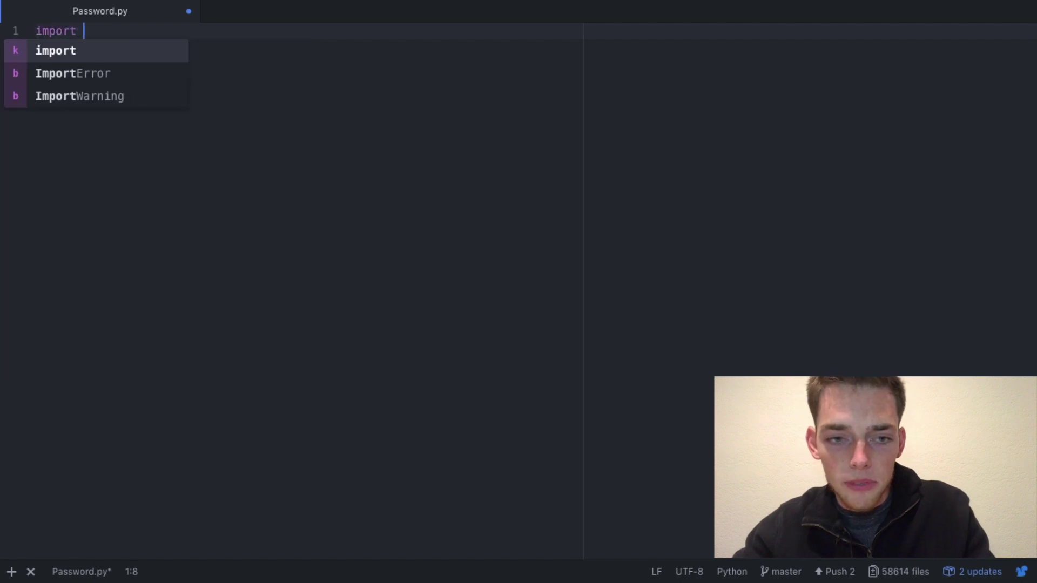
type("string")
Step: Write 'import string' and move to a new line for 'from random import *'
key("Escape")
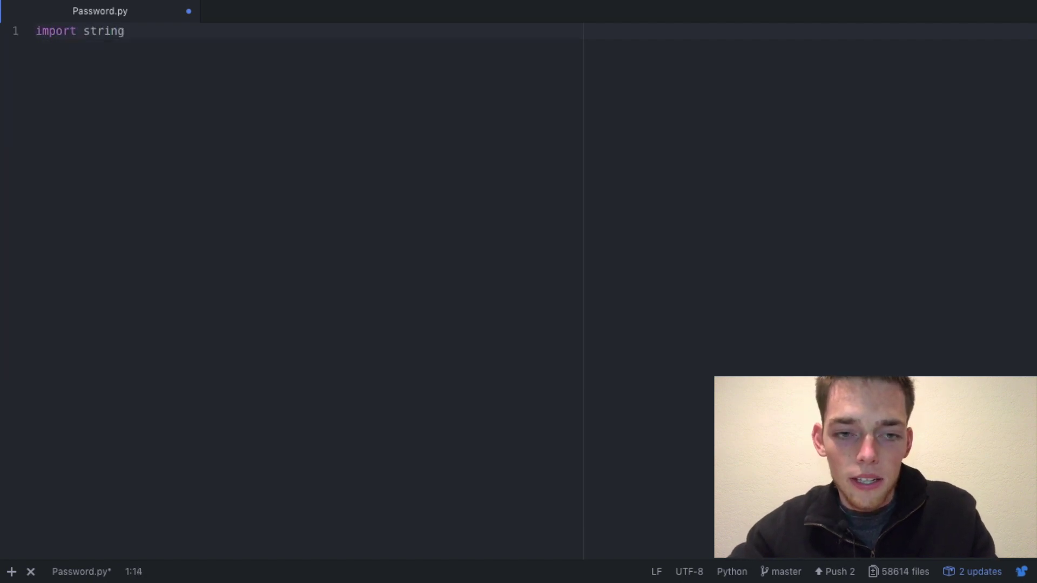
key("Return")
type("from random im")
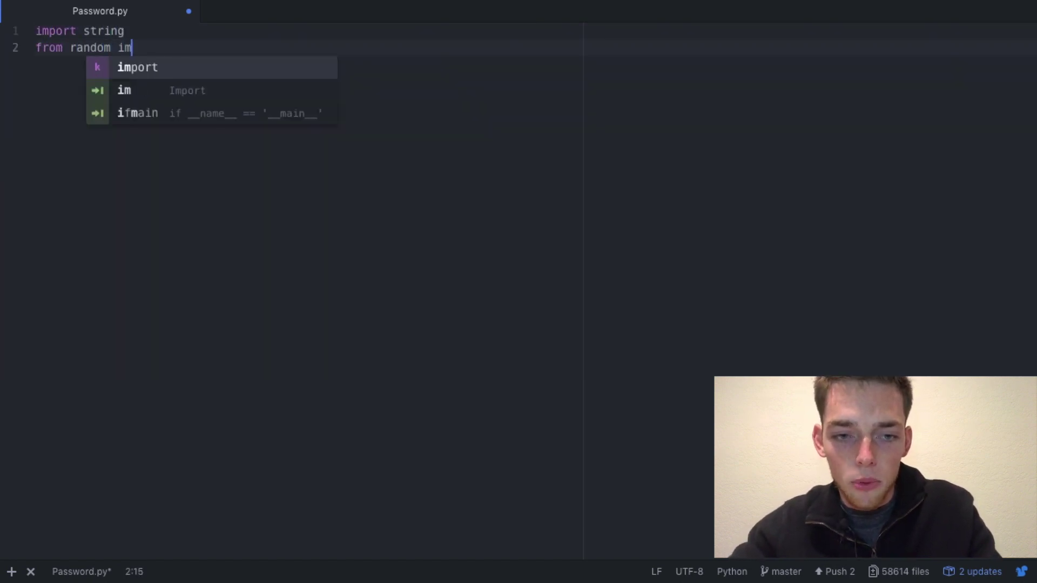
type("port ")
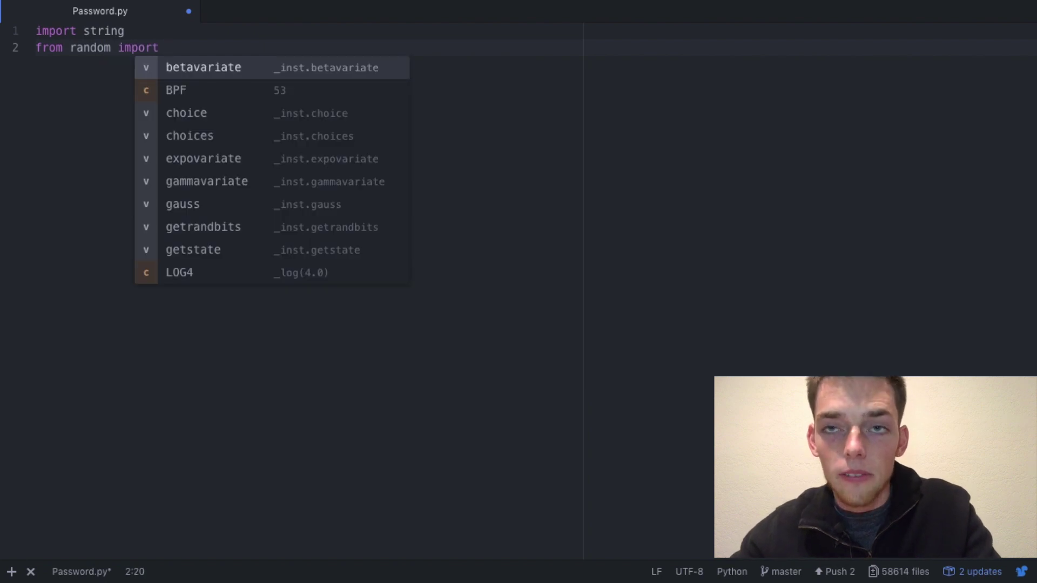
type("*")
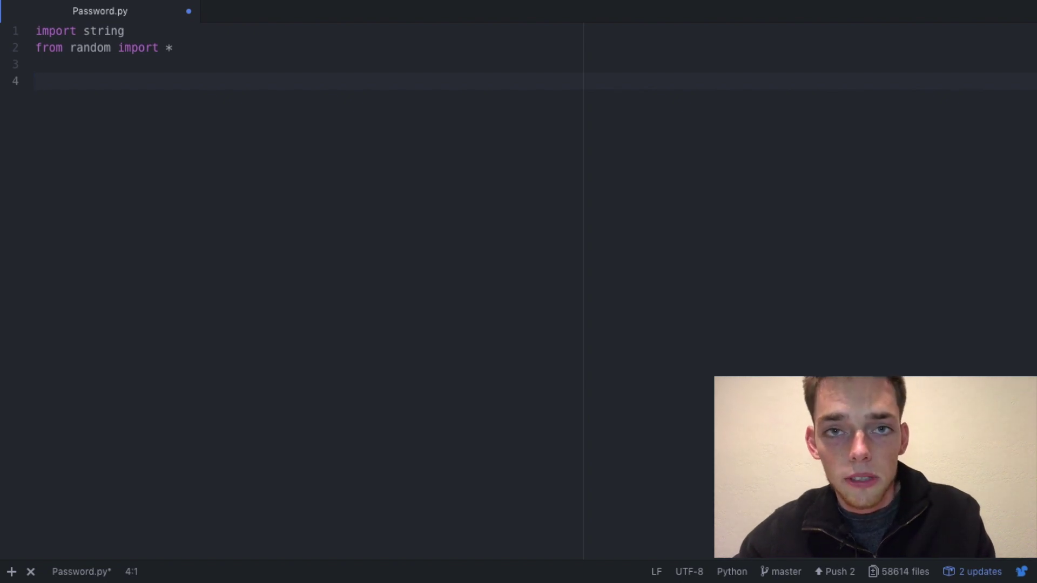
type("cha")
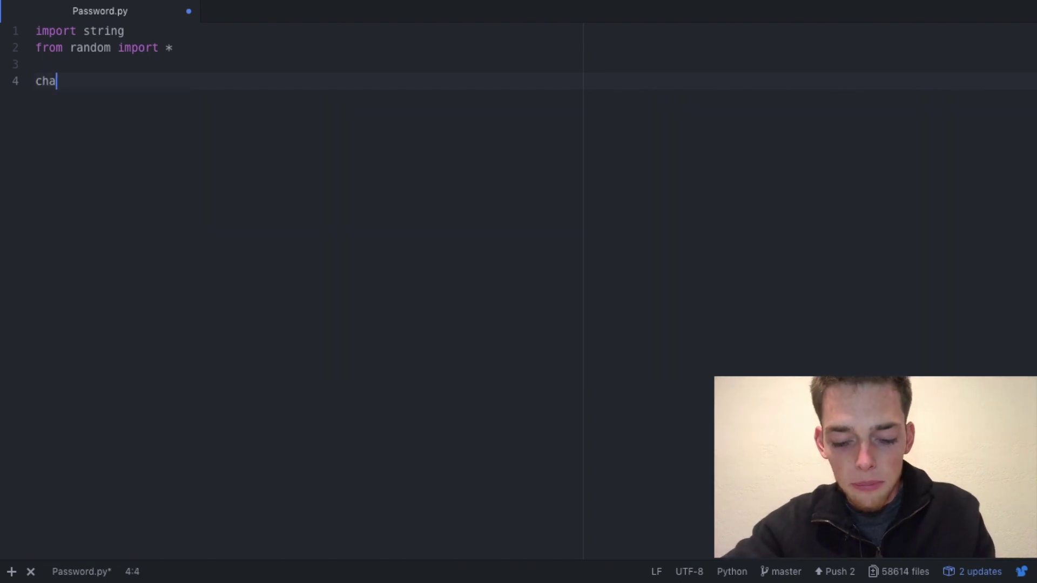
type("racters =")
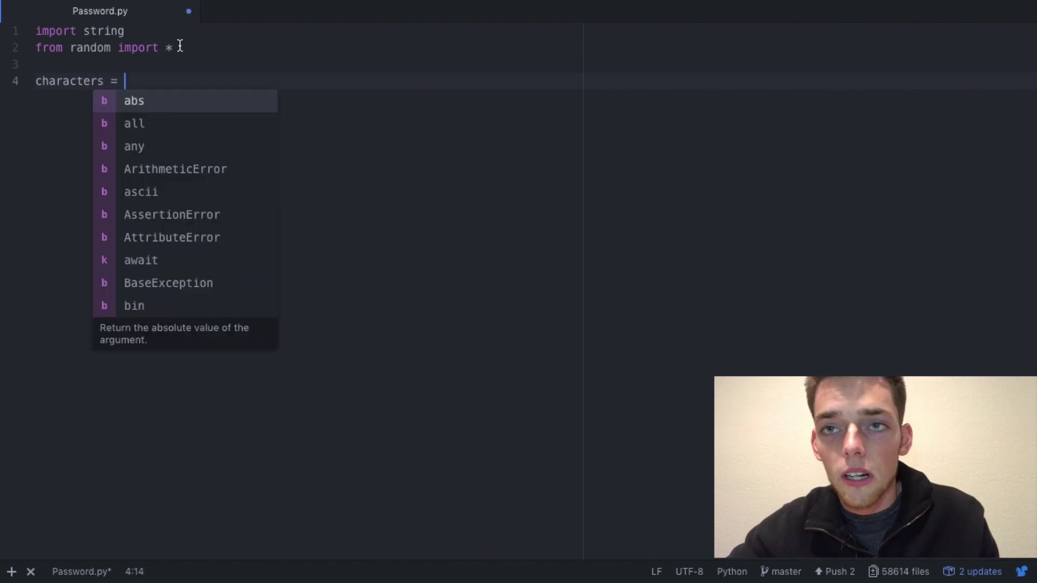
Step: Copy string.ascii_letters from the Python string docs and return to Password.py
key("super+Tab")
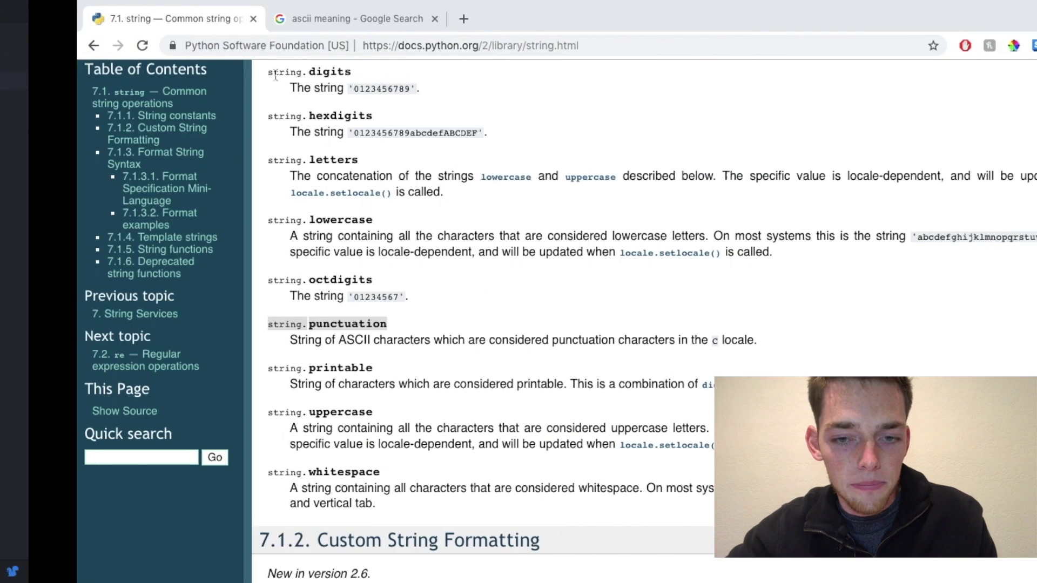
scroll(429, 144, "up", 1)
scroll(429, 145, "up", 3)
scroll(428, 145, "up", 1)
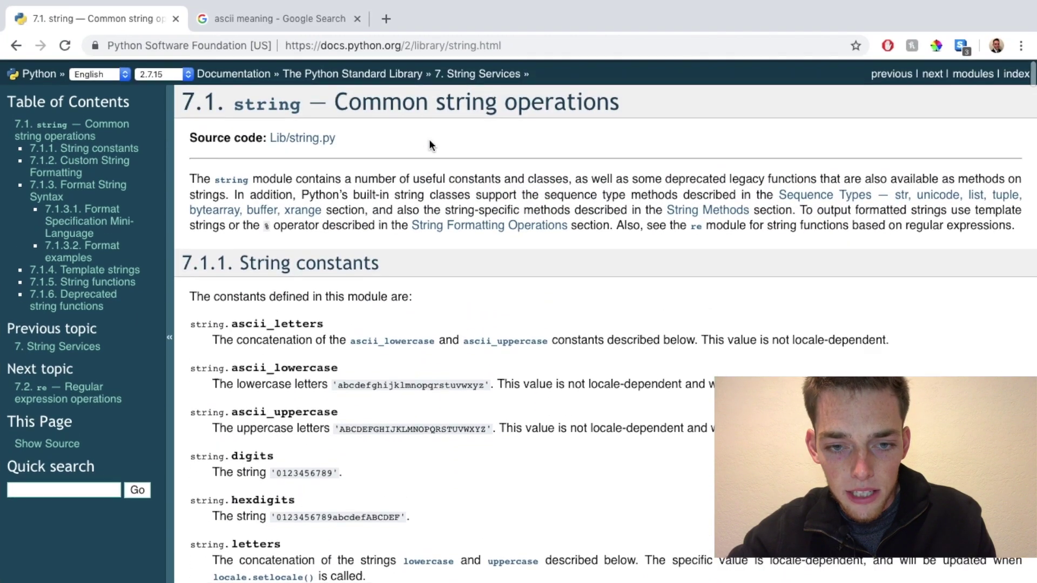
scroll(429, 145, "down", 1)
scroll(429, 145, "down", 2)
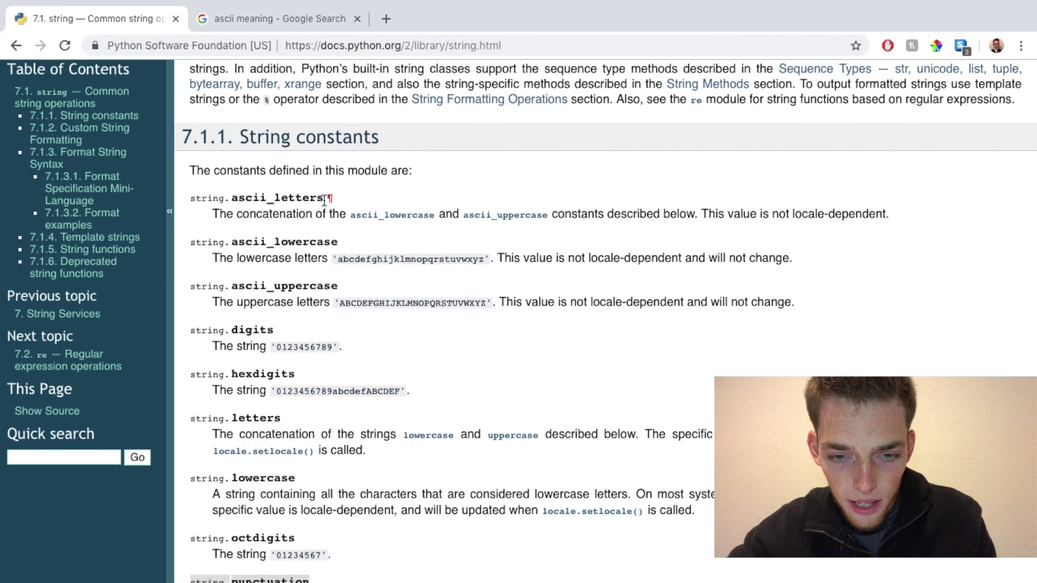
left_click_drag(324, 200, 209, 203)
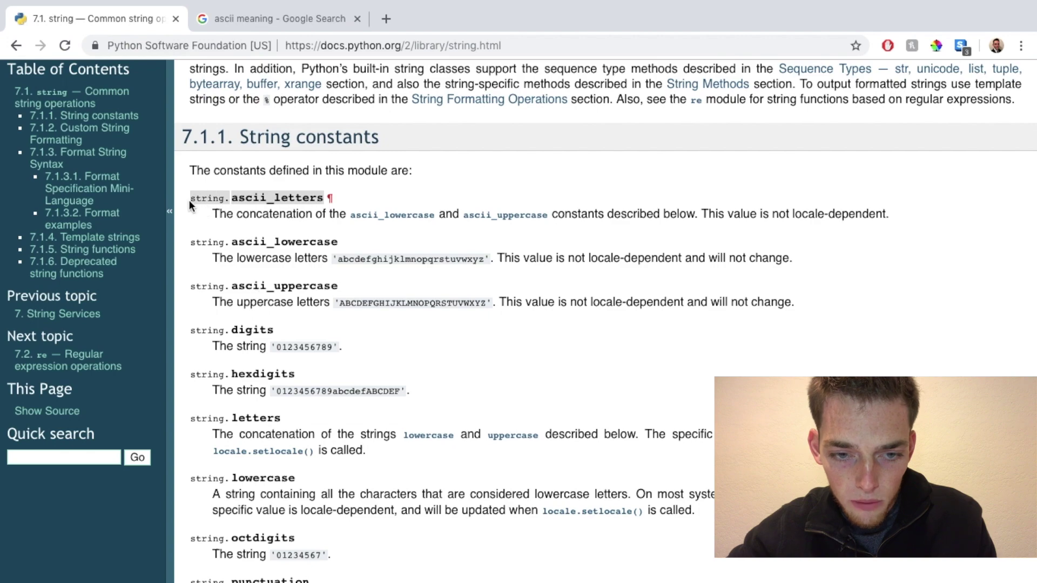
key("super+Tab")
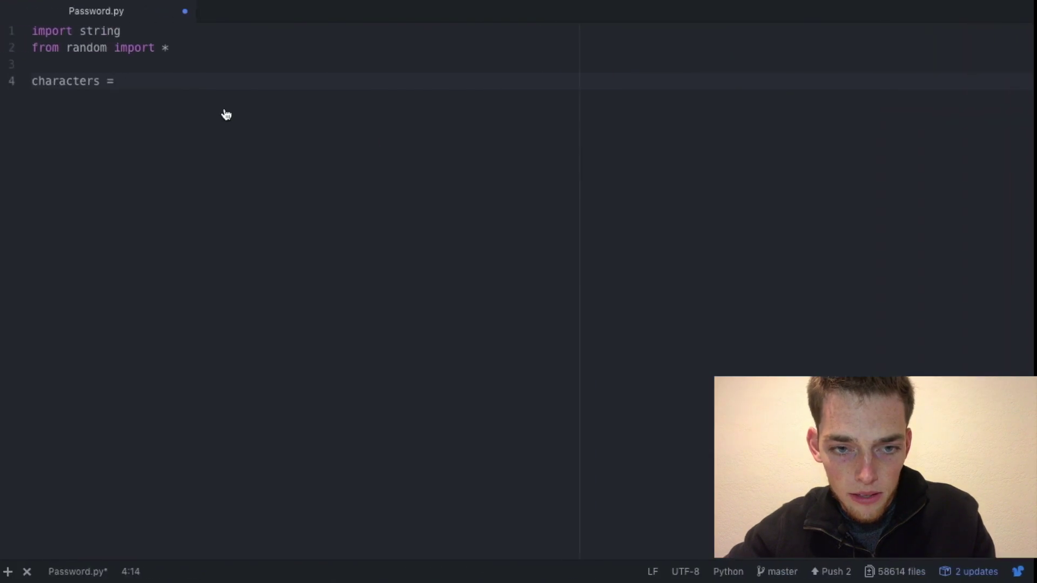
Step: Build line 4 as characters = string.ascii_letters + string.digits using the docs
type("string.ascii_letters")
type("+")
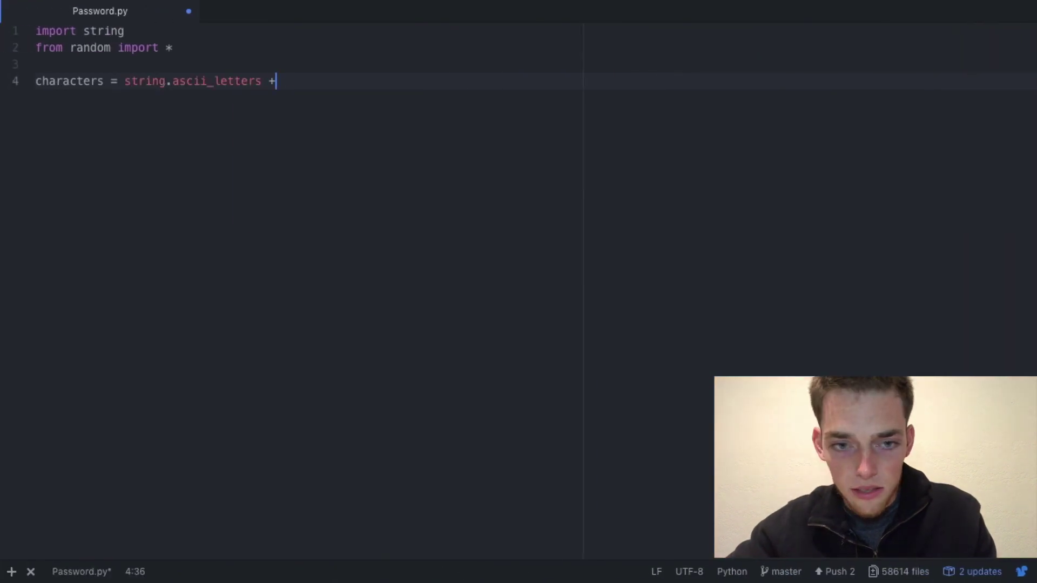
key("super+Tab")
scroll(364, 233, "down", 1)
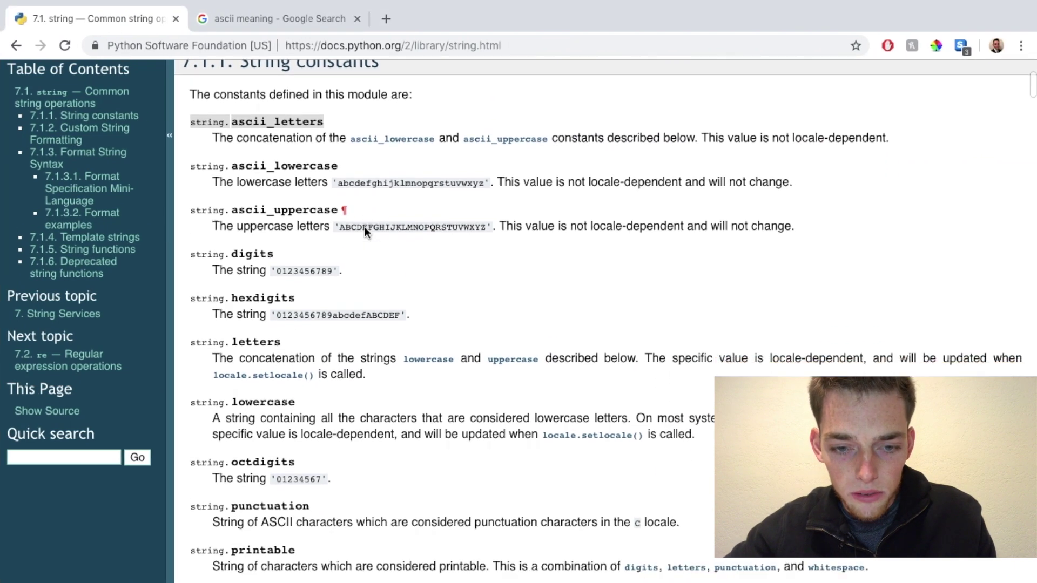
scroll(324, 224, "down", 1)
left_click_drag(273, 204, 201, 203)
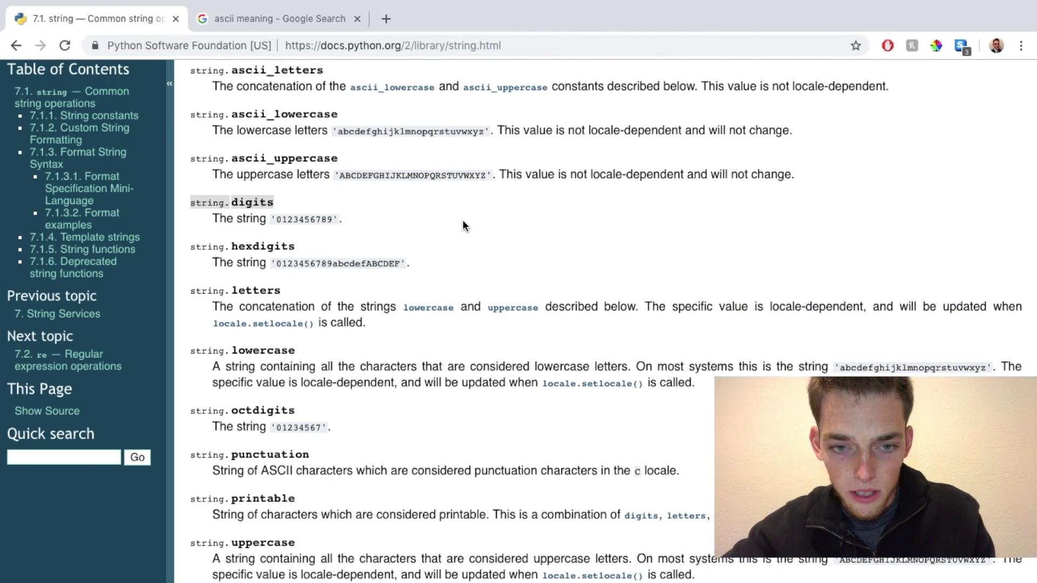
key("super+Tab")
type("string.digits")
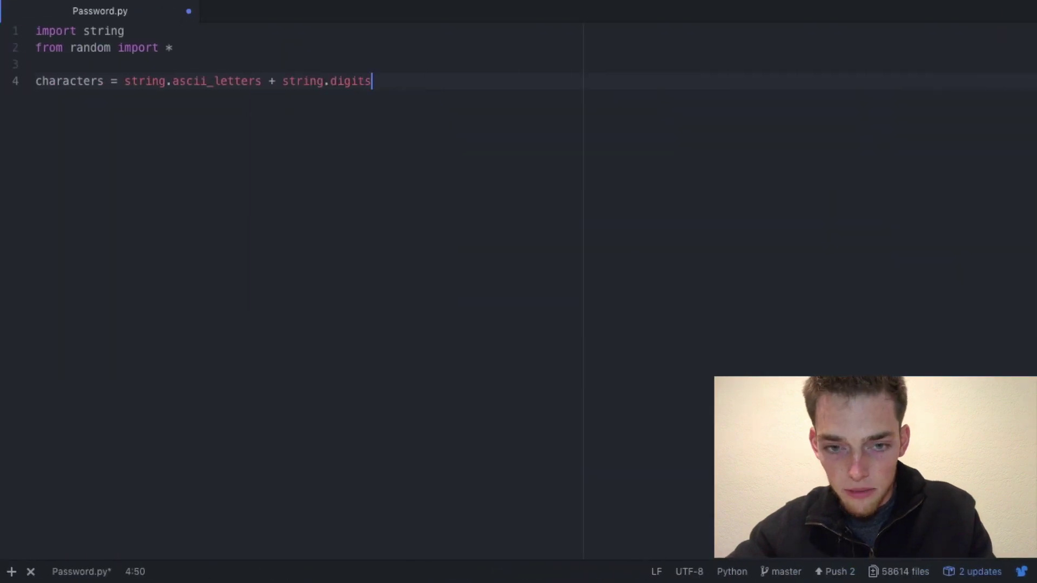
type("+")
Step: Copy string.punctuation from the docs and append it to the characters line
key("super+Tab")
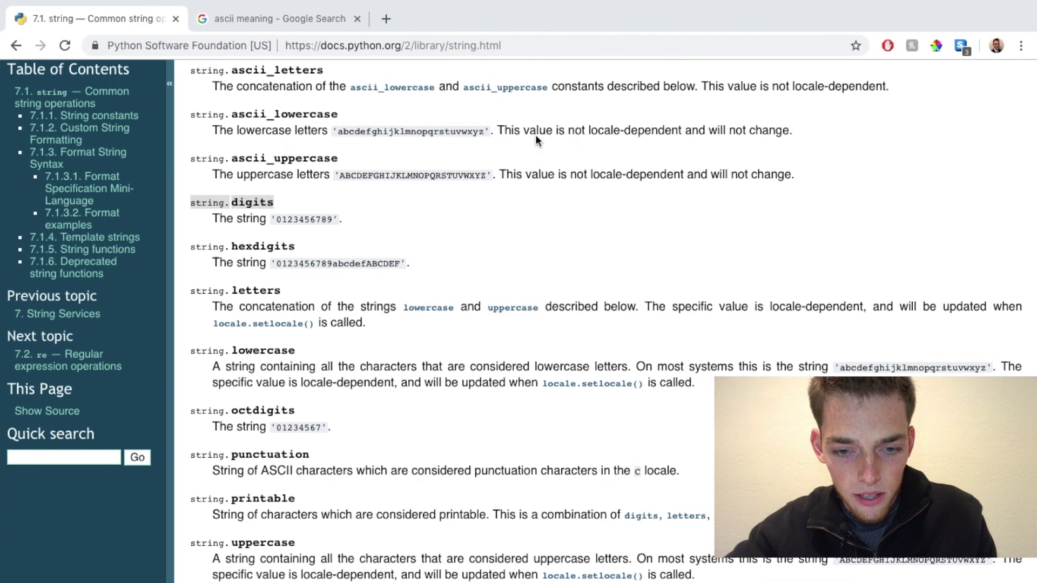
scroll(652, 200, "down", 1)
scroll(652, 200, "down", 2)
scroll(305, 274, "up", 1)
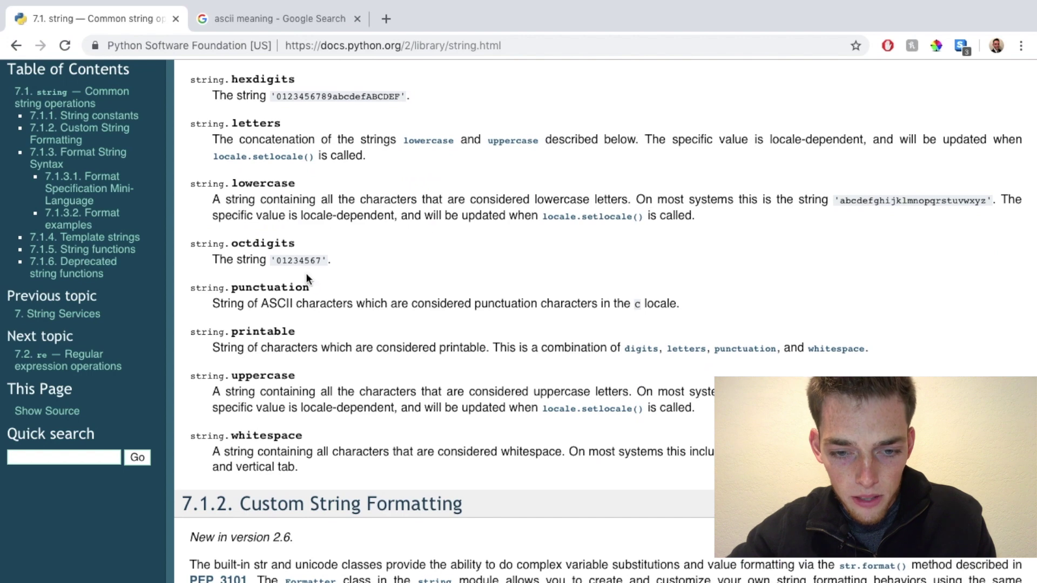
left_click_drag(309, 288, 181, 283)
key("ctrl+c")
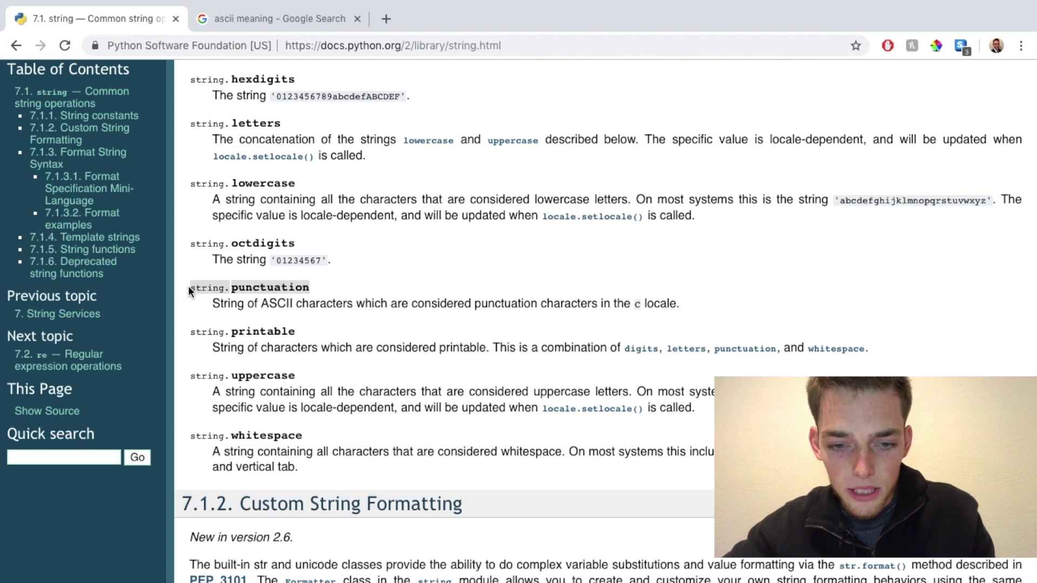
key("super+Tab")
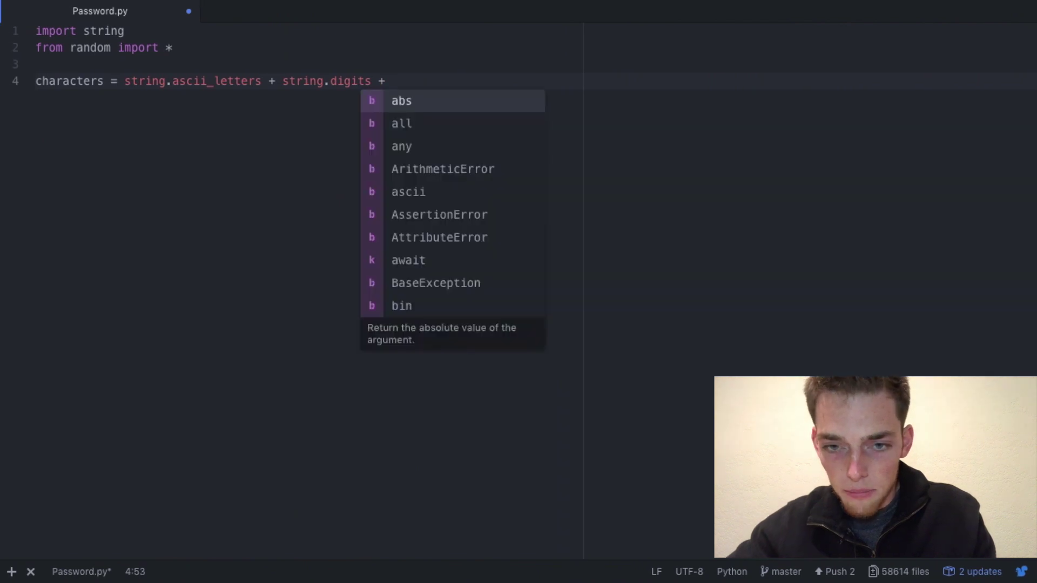
key("ctrl+v")
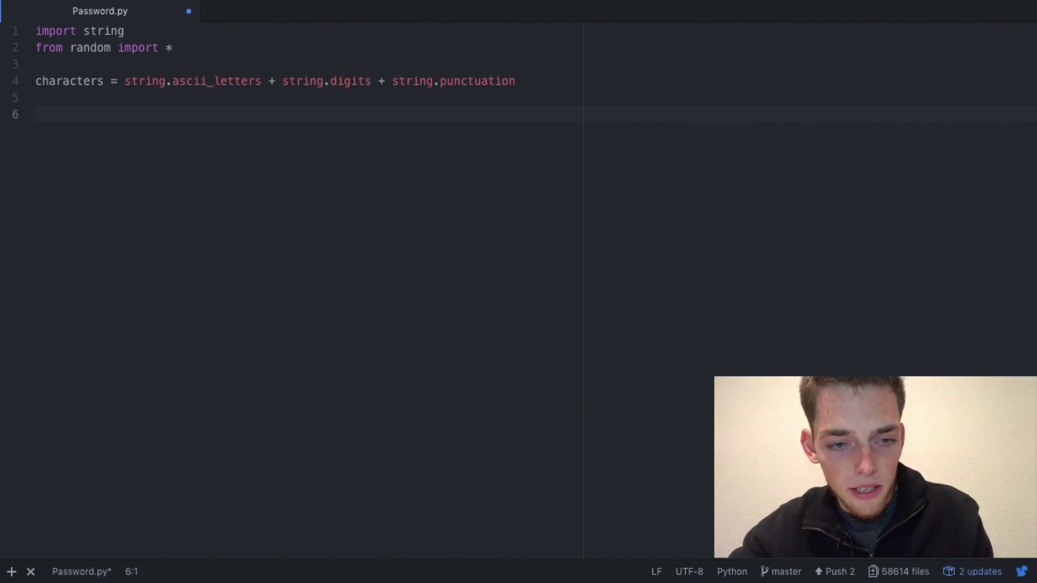
type("password ")
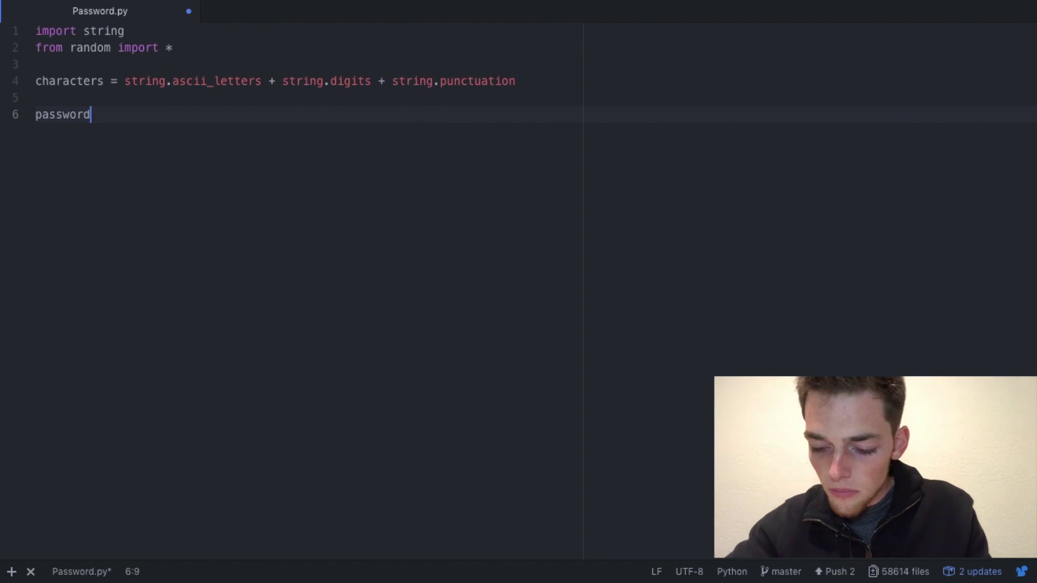
type("= ")
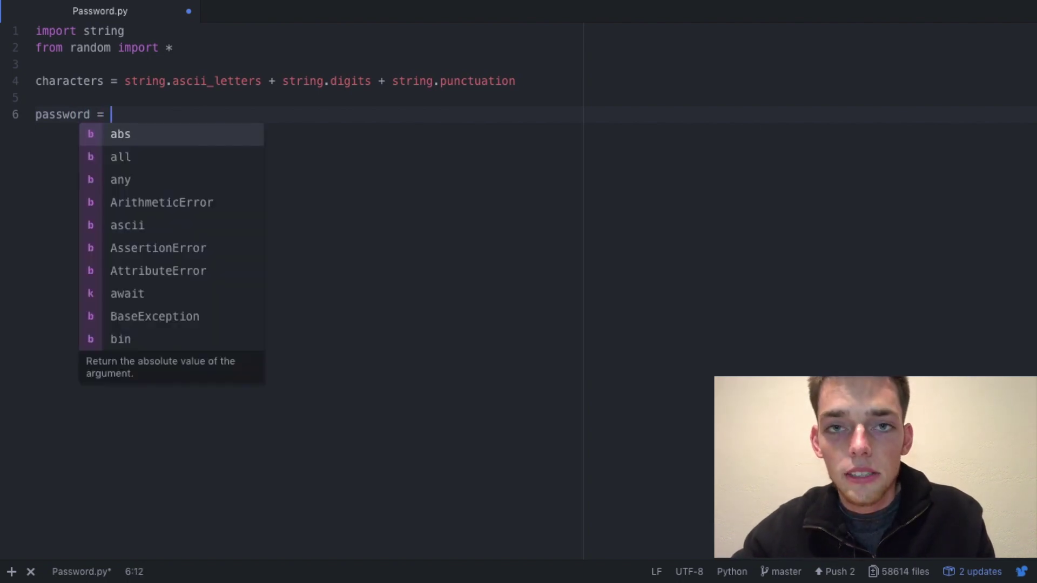
type("\"\".")
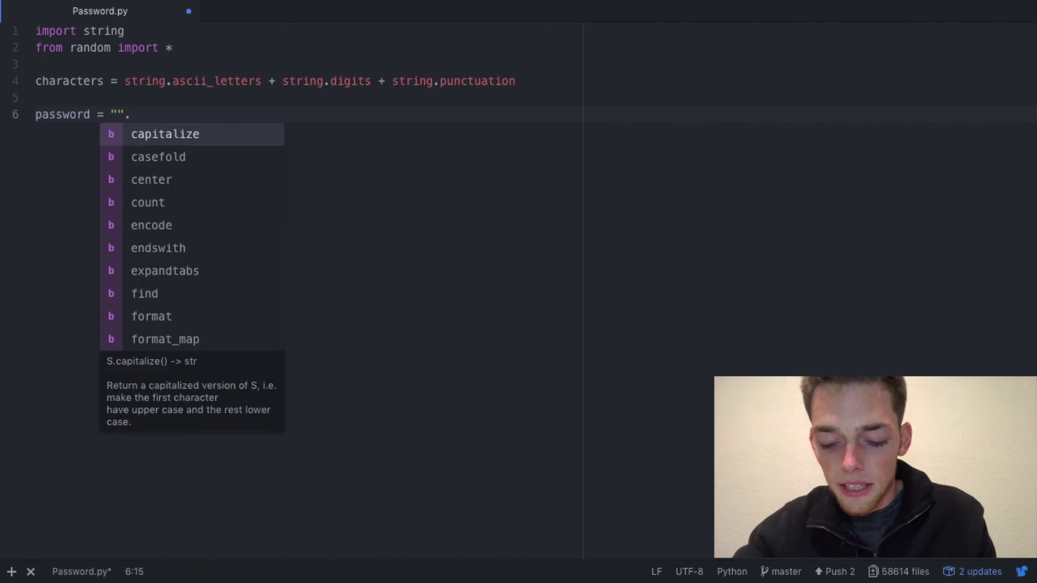
type("join(")
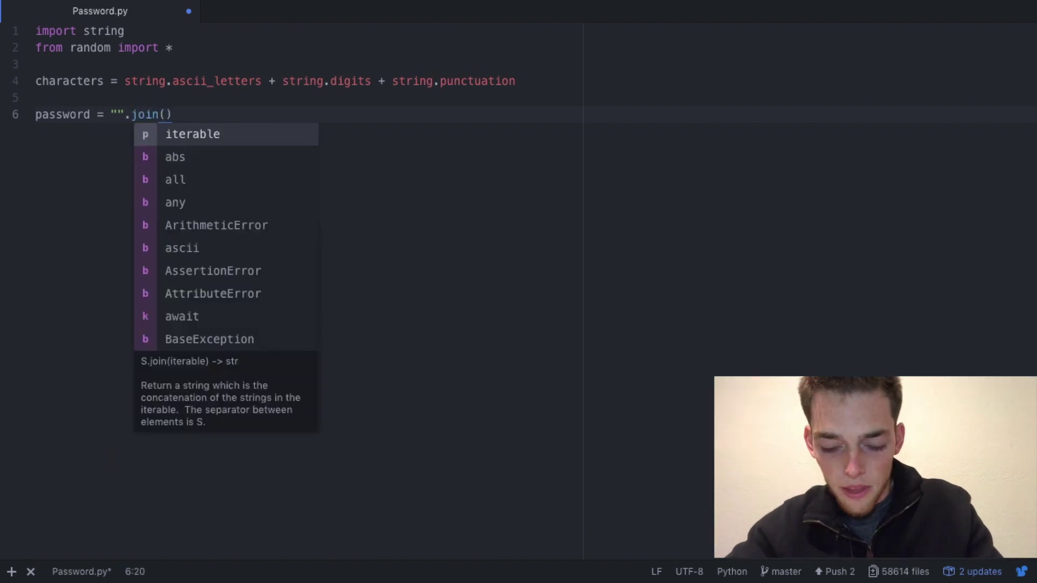
type("choice(")
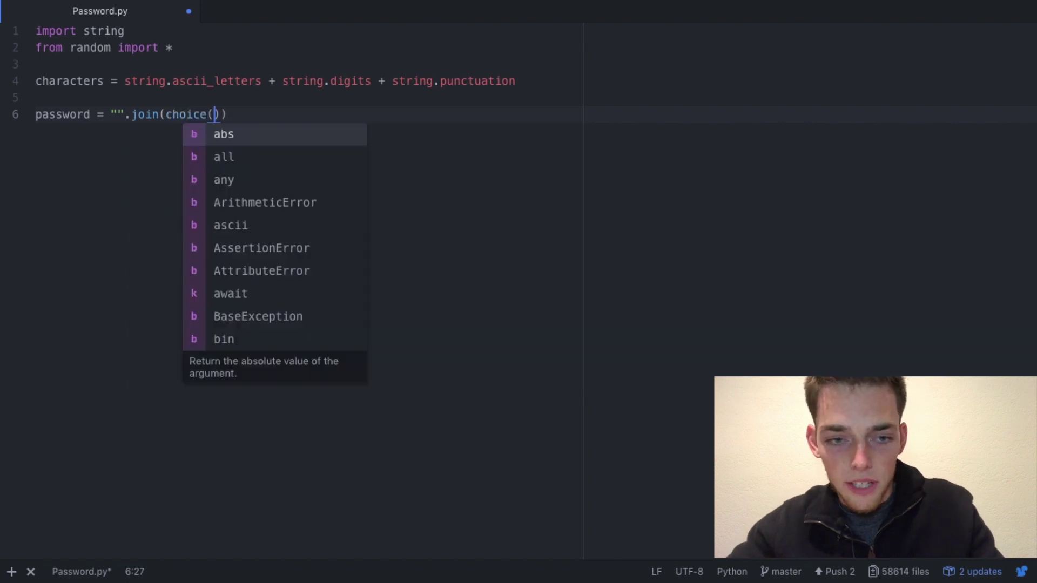
type("characters")
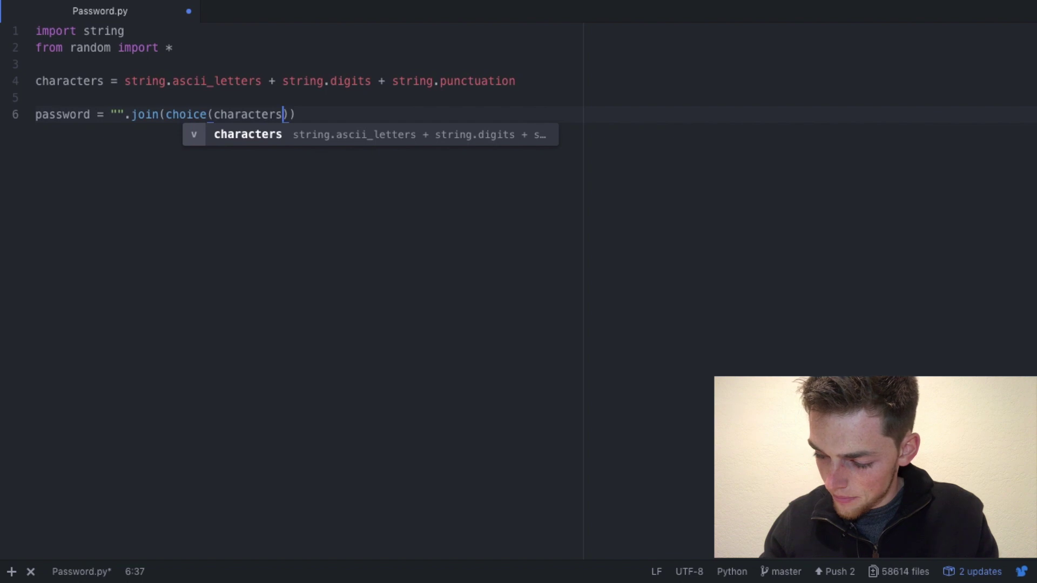
type(")")
Step: Write password = "".join(choice(characters) on line 6 and continue past the parenthesis
key("Delete")
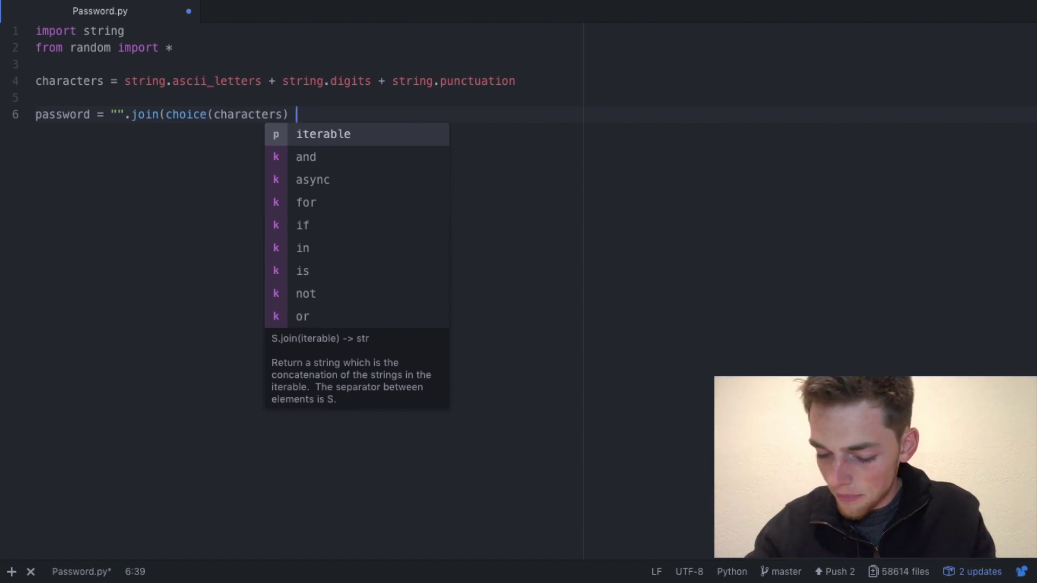
type("for x ")
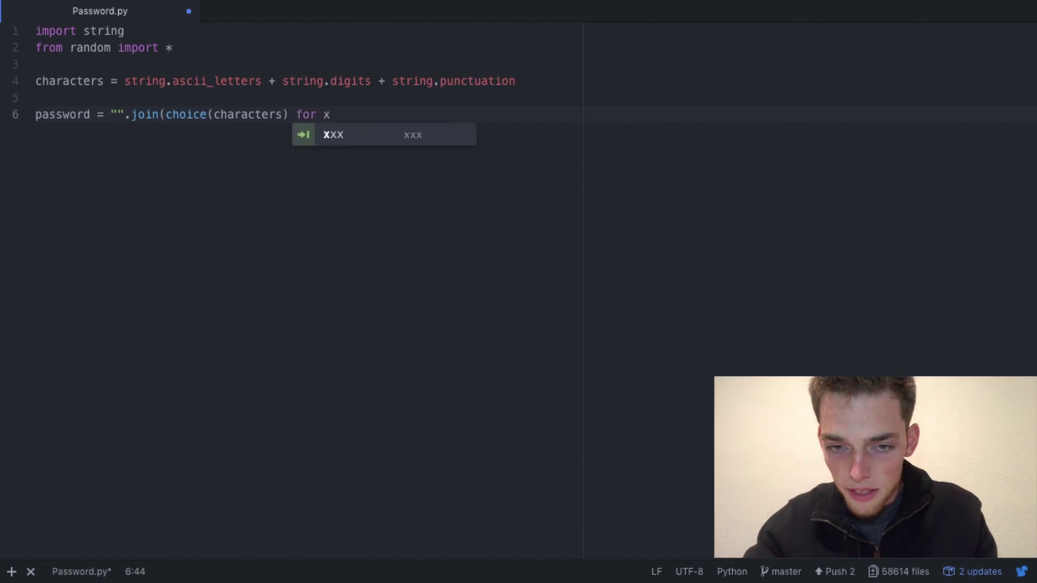
type("in range")
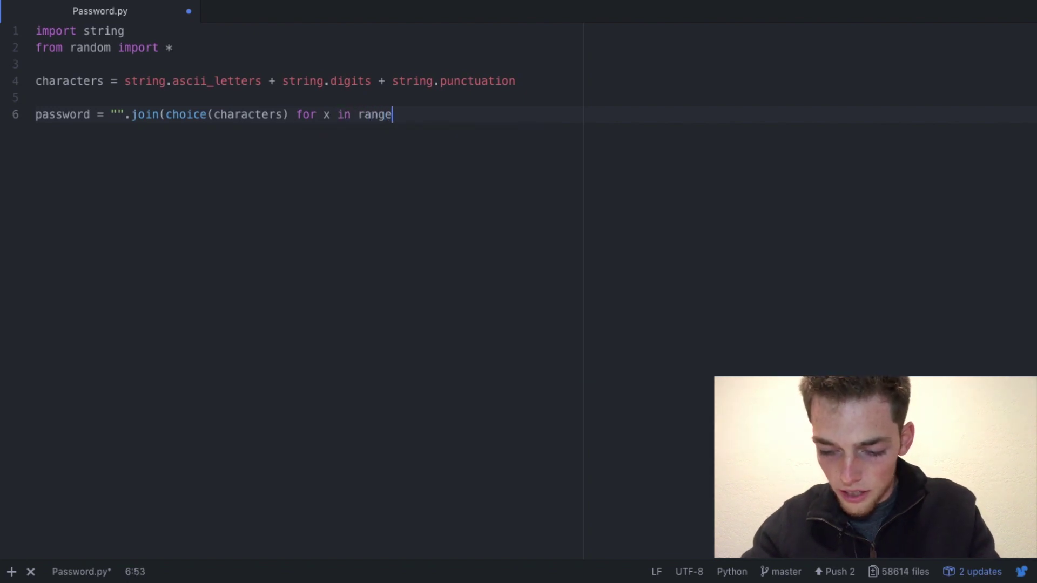
type("(rand")
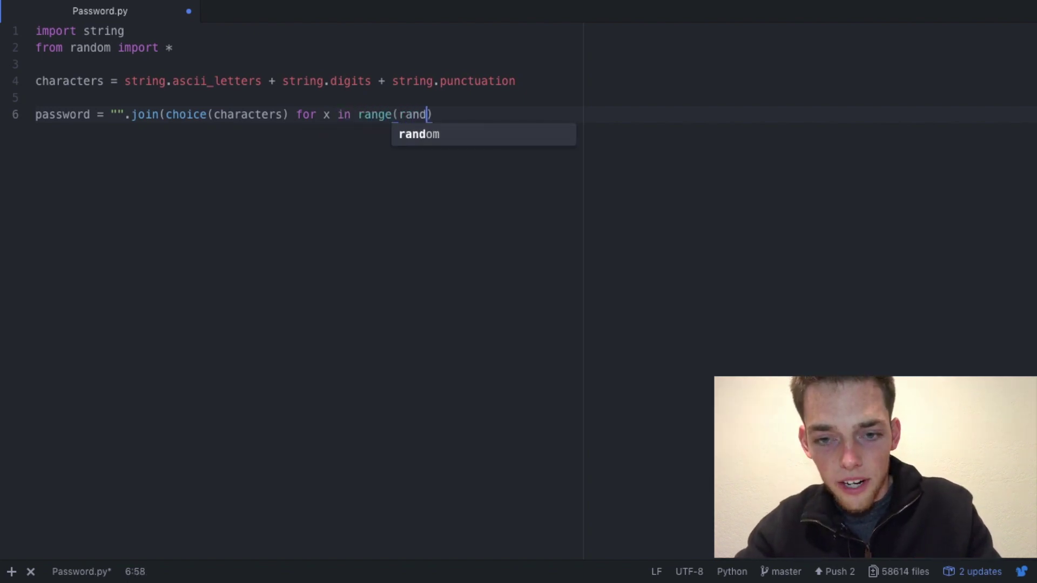
type("int(8,16")
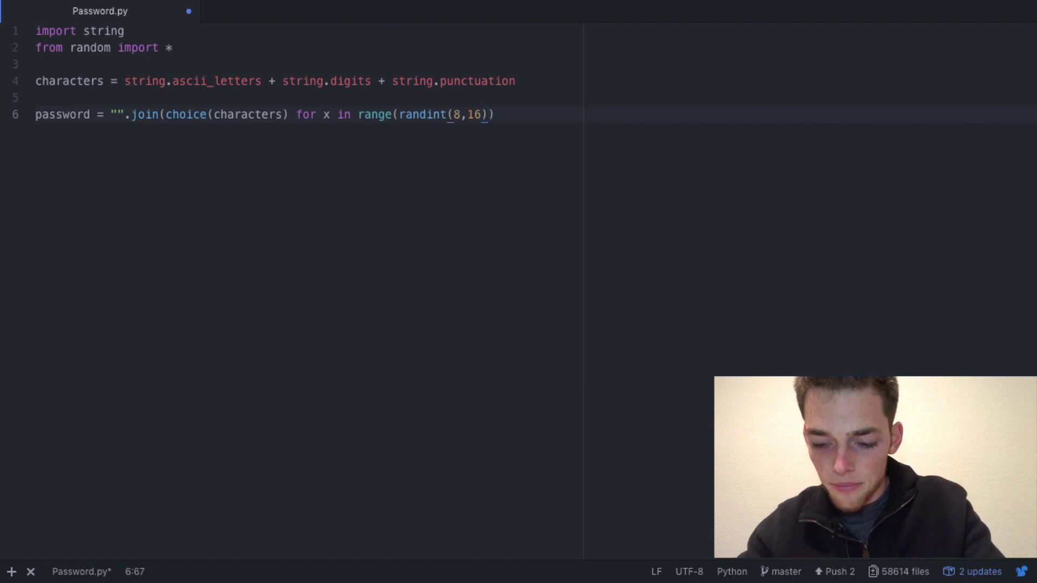
type("))")
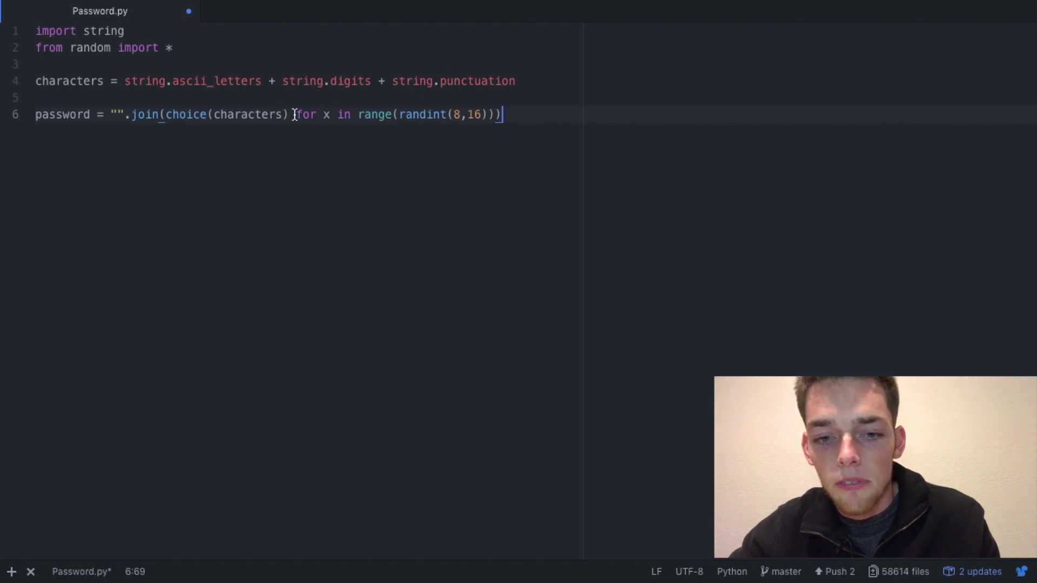
Step: Finish line 6 with for x in range(randint(8,16)) and start line 8 below
left_click_drag(322, 116, 371, 116)
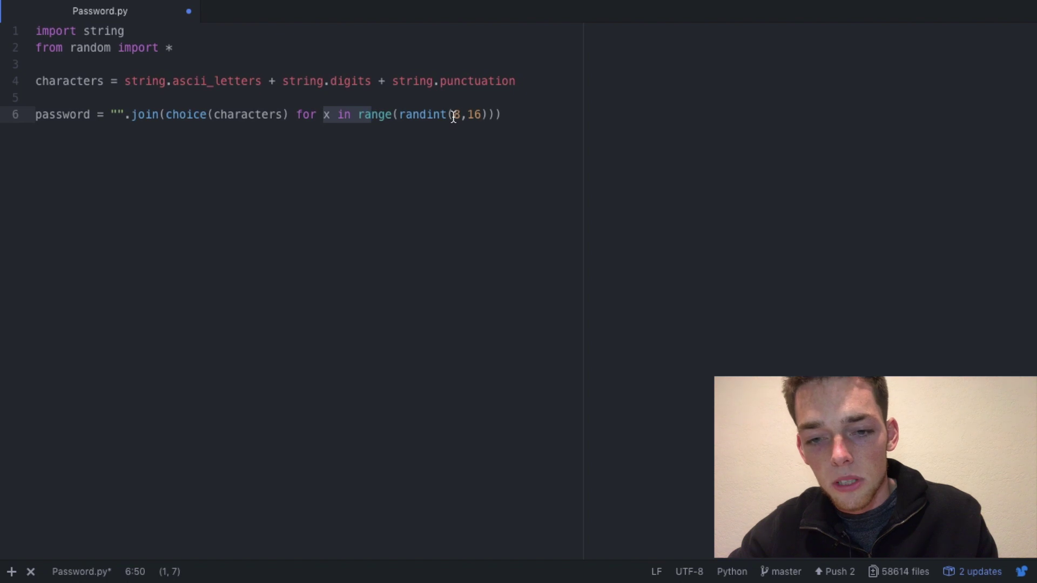
left_click(504, 115)
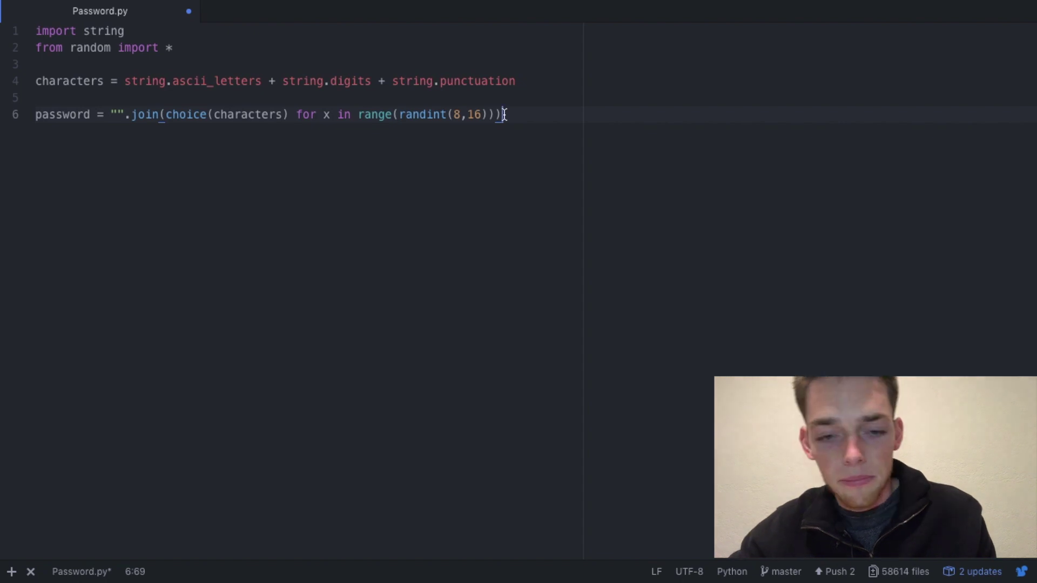
key("Return")
key("Return")
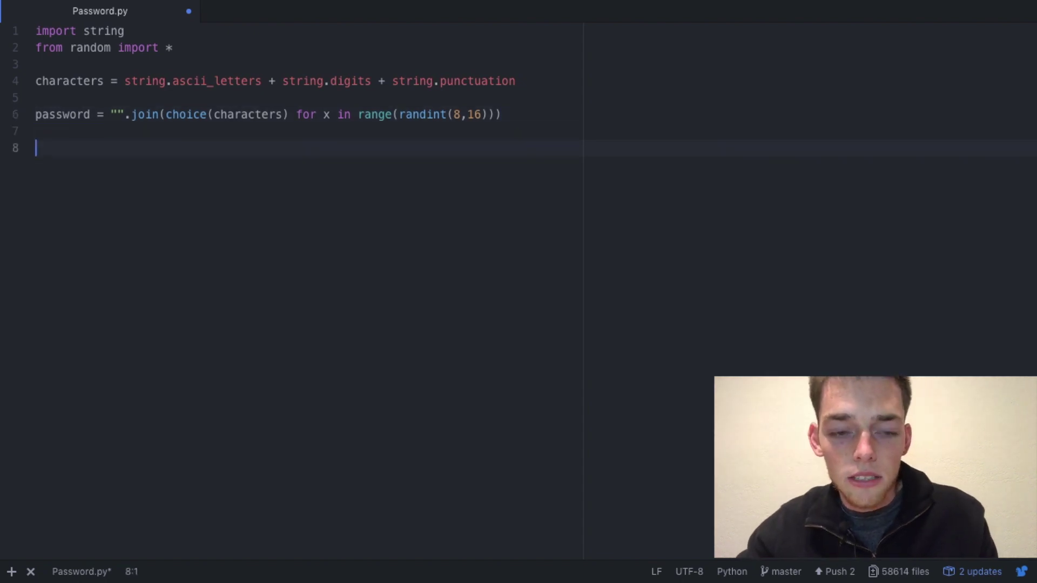
type("pr")
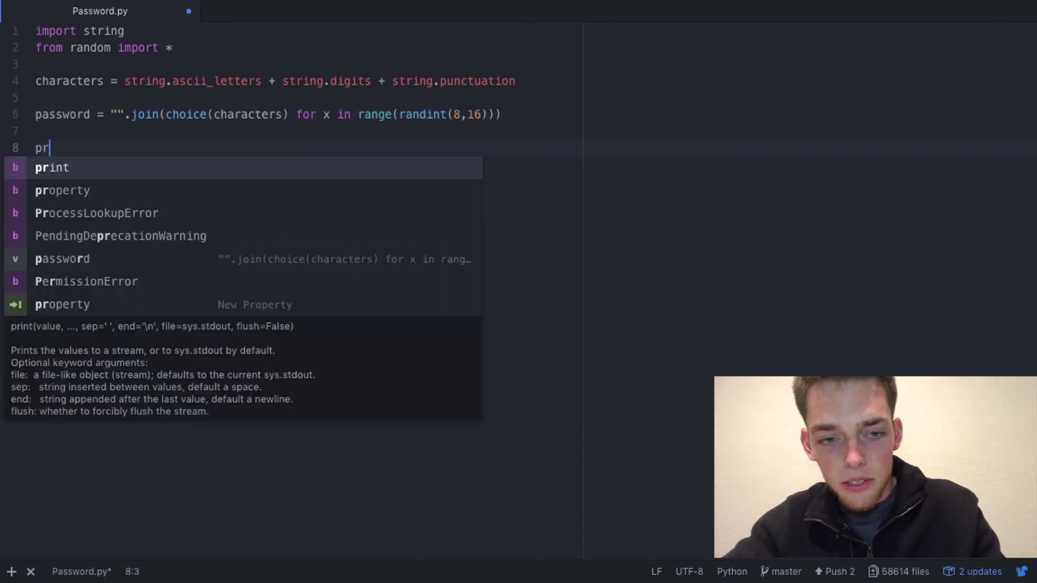
type("int(pass")
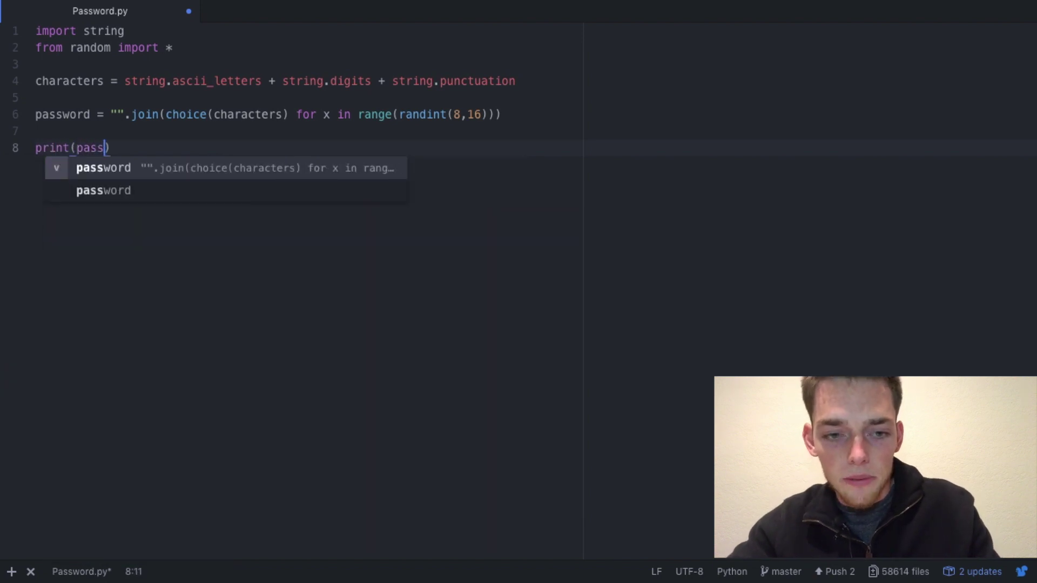
type("word")
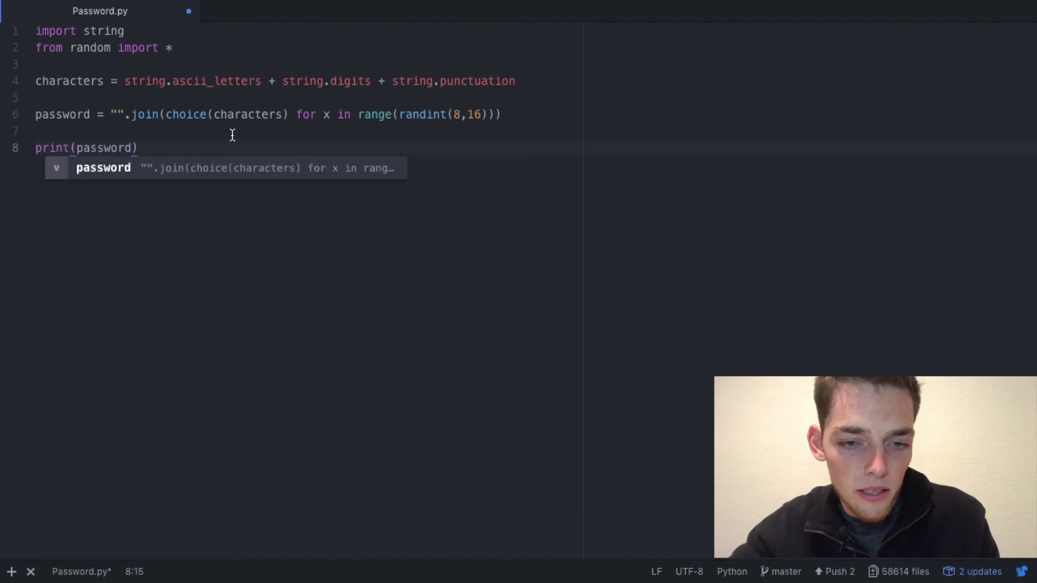
type(")")
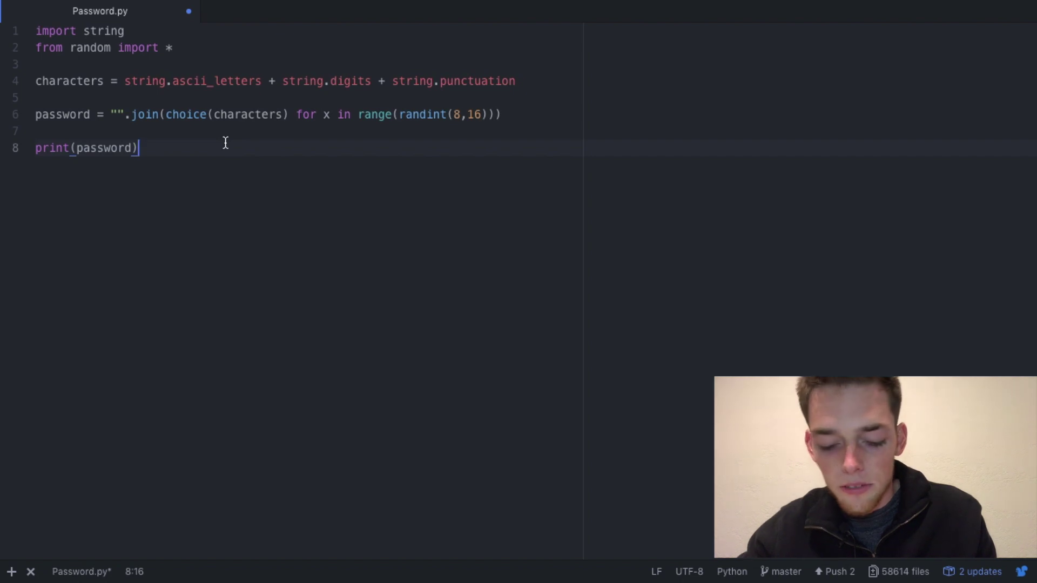
Step: Add print(password) on line 8 and save Password.py
key("ctrl+s")
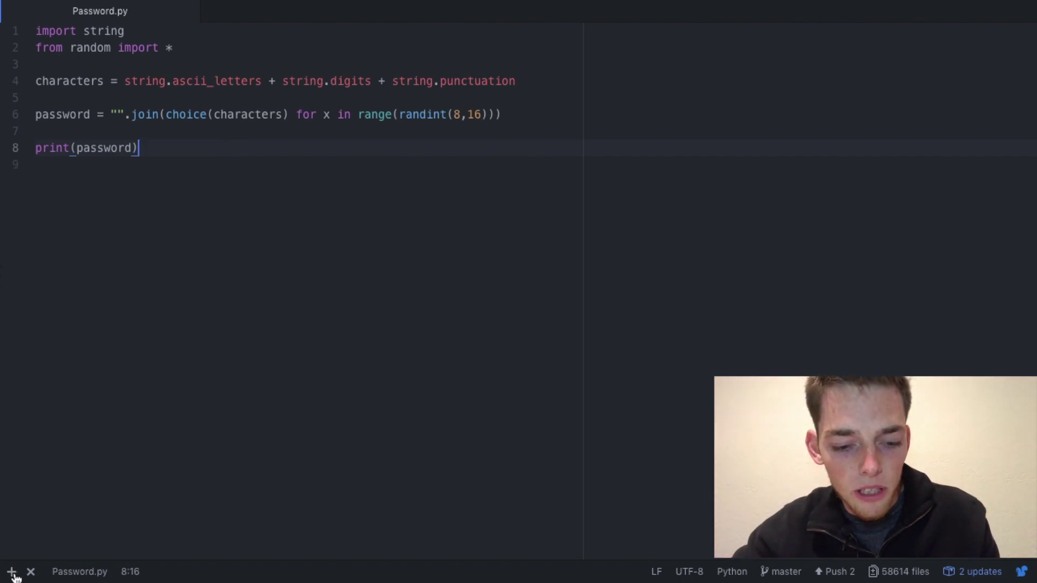
left_click(12, 573)
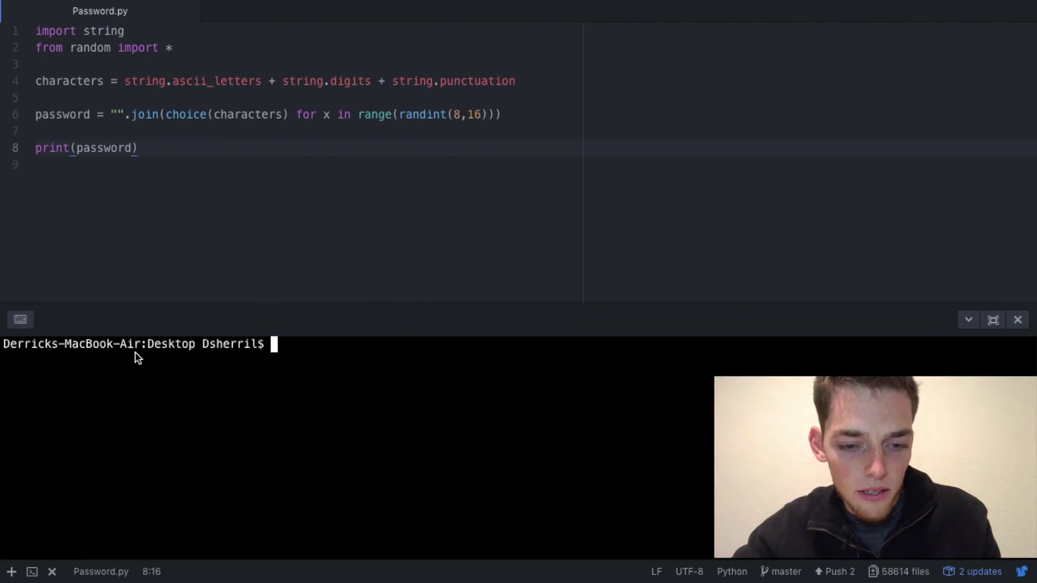
type("python")
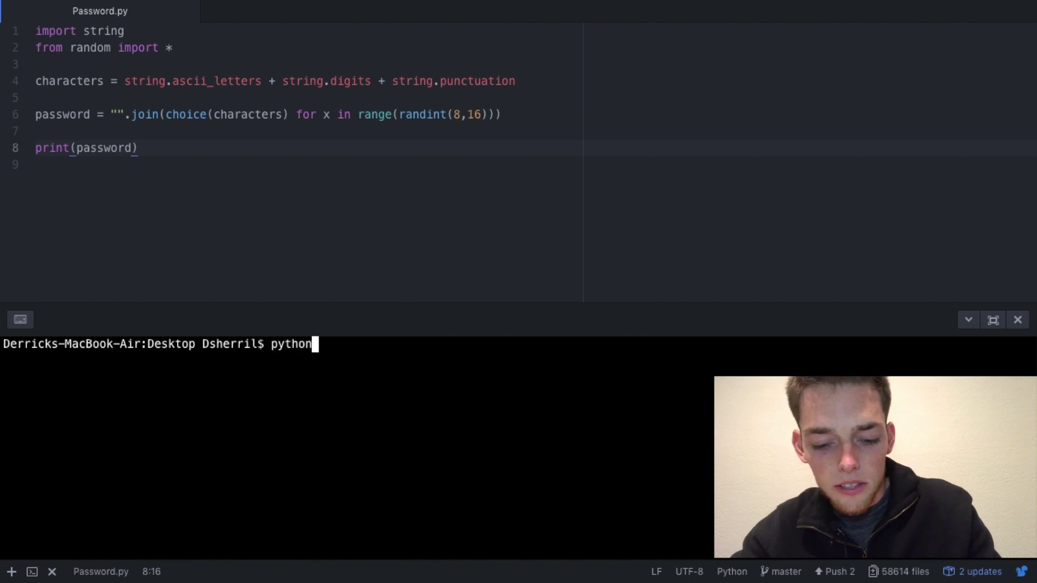
type("3 Pass")
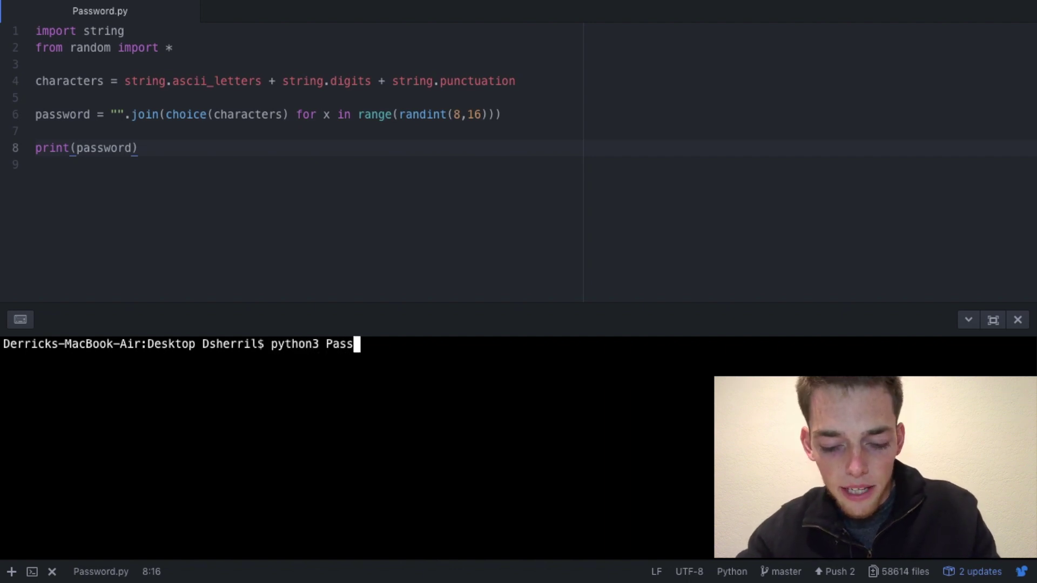
type("word.py")
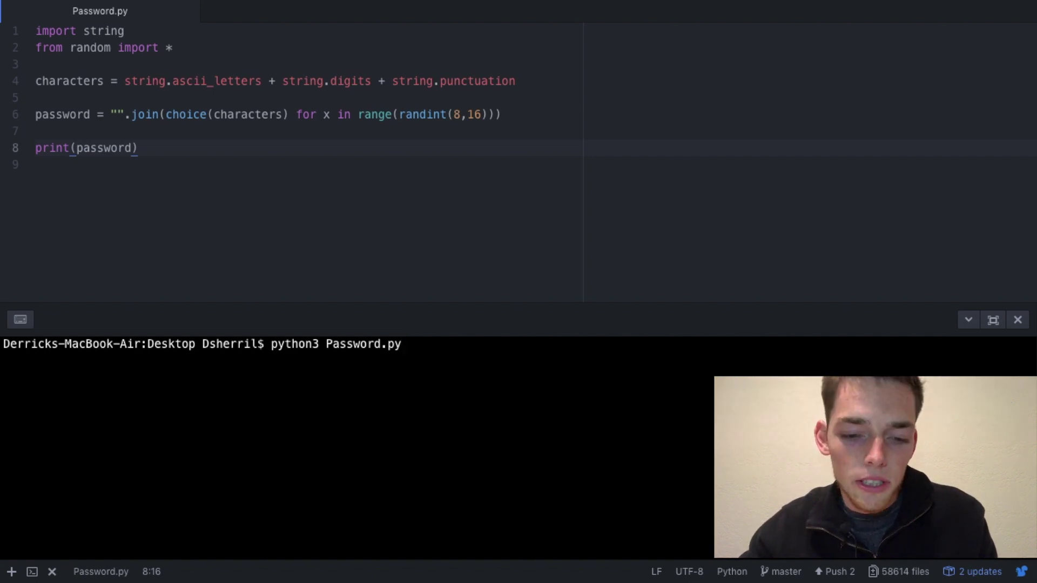
Step: Run python3 Password.py twice in the terminal, printing two different random passwords
key("Return")
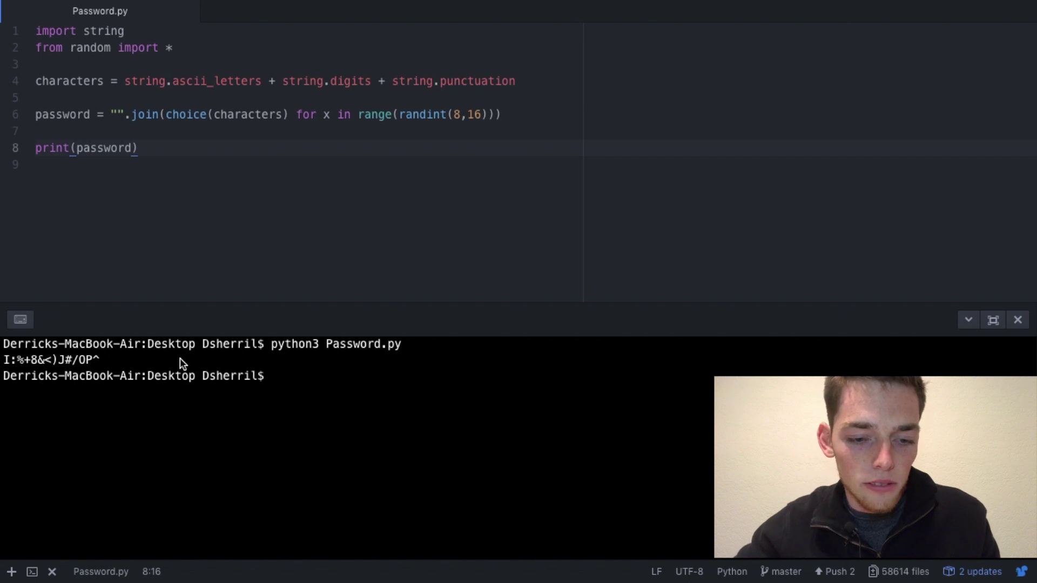
left_click_drag(104, 360, 6, 357)
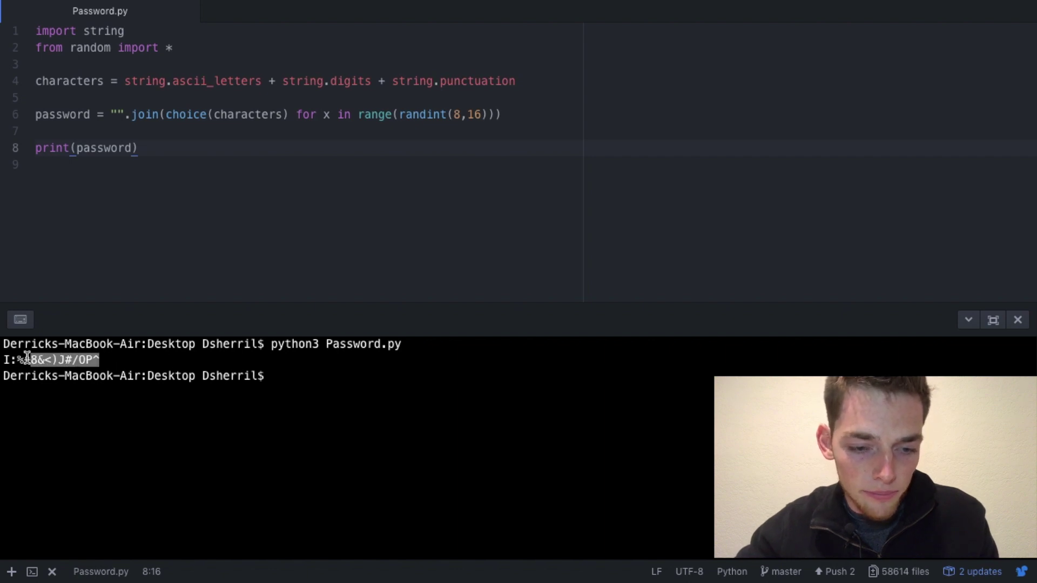
left_click(276, 378)
key("Up")
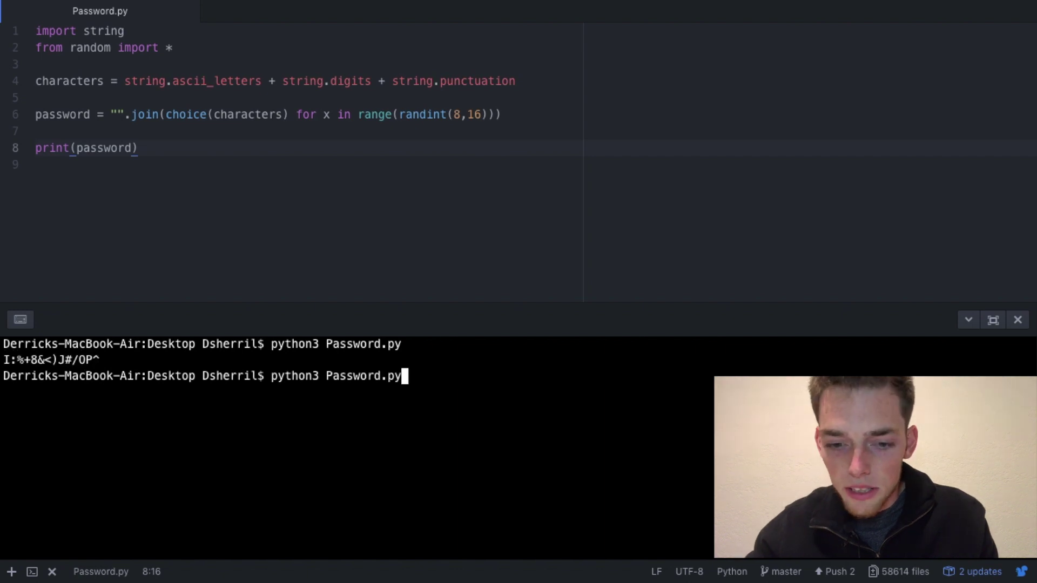
key("Return")
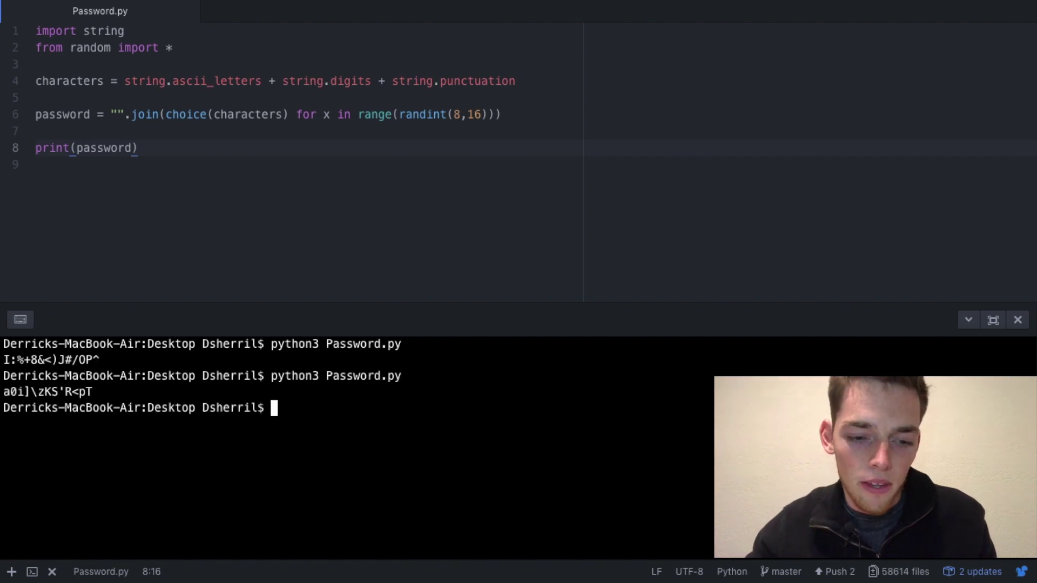